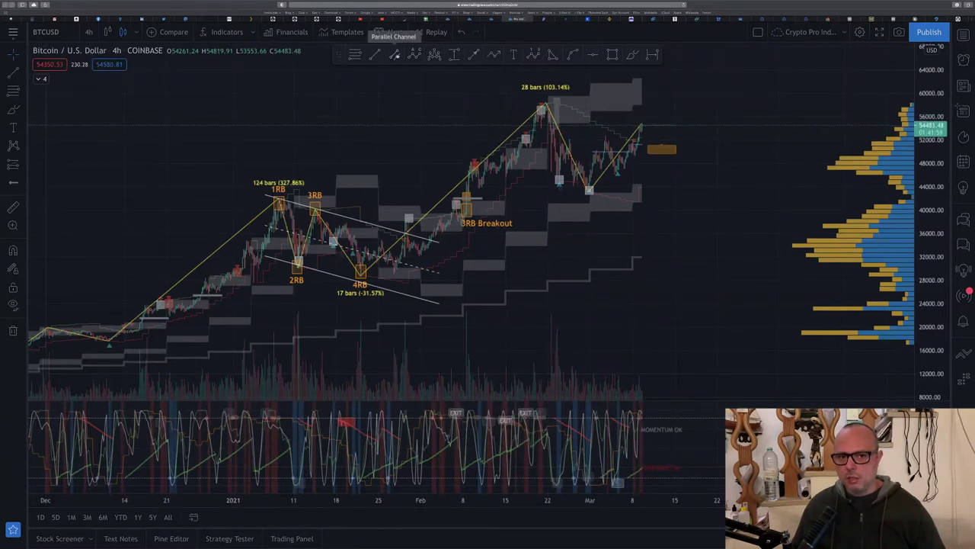
# Draw a descending parallel channel from the February peak, widened to the early-March low.
pyautogui.click(393, 54)
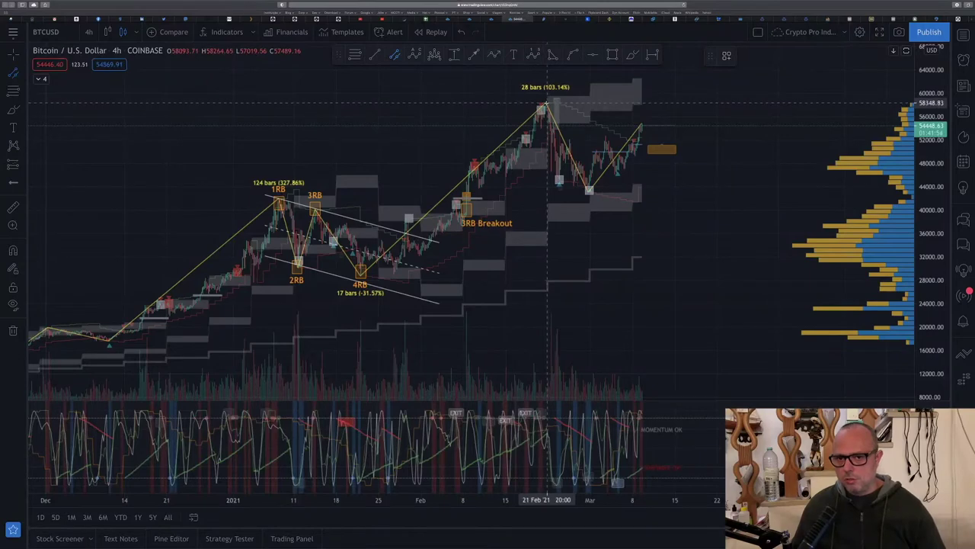
pyautogui.click(545, 104)
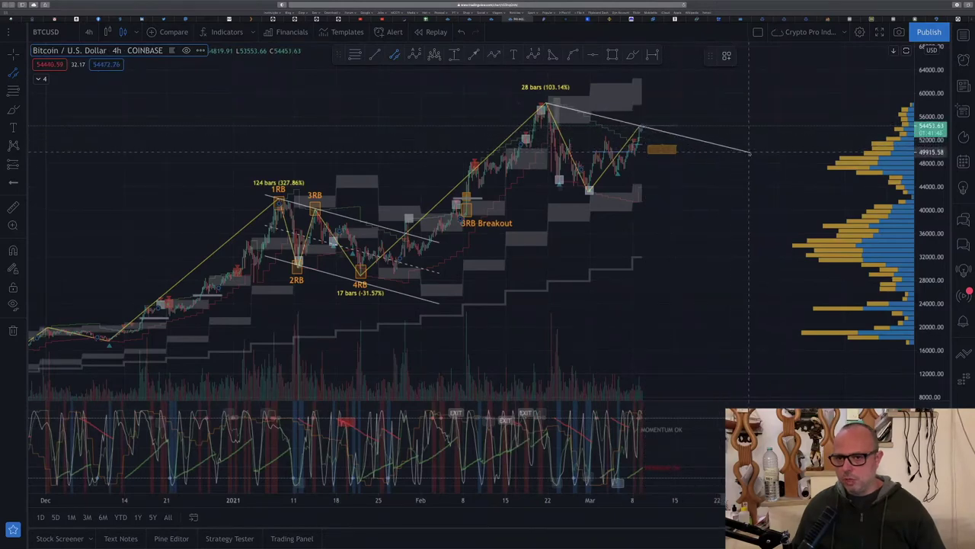
pyautogui.click(750, 154)
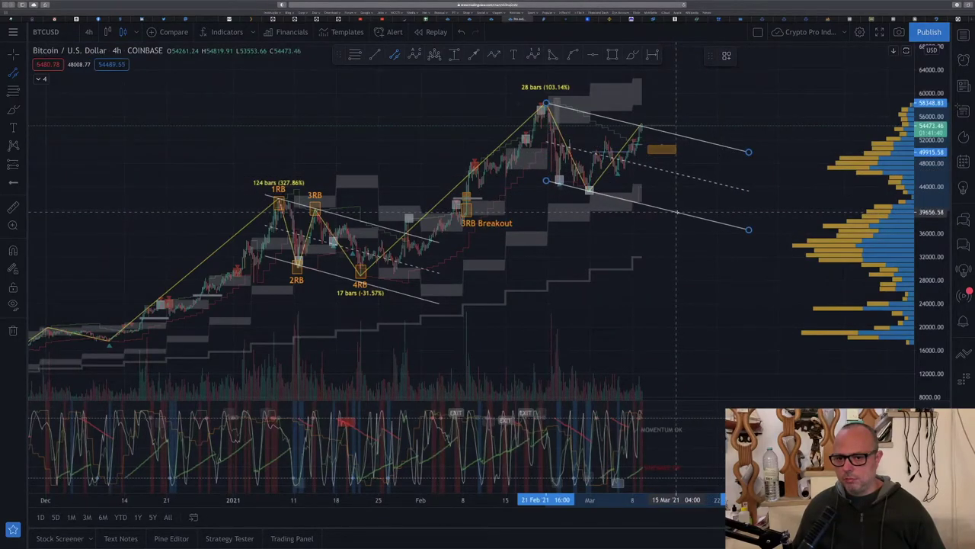
pyautogui.click(677, 212)
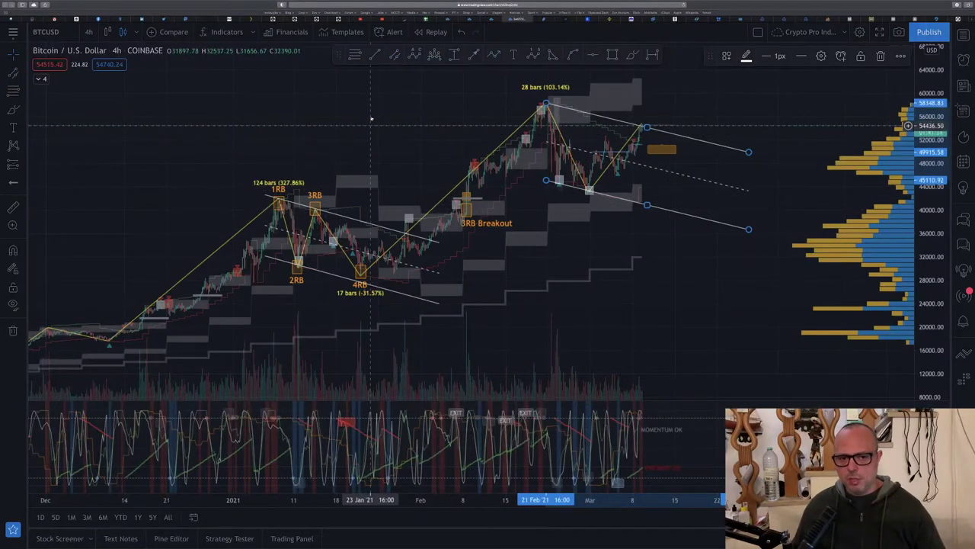
pyautogui.click(367, 130)
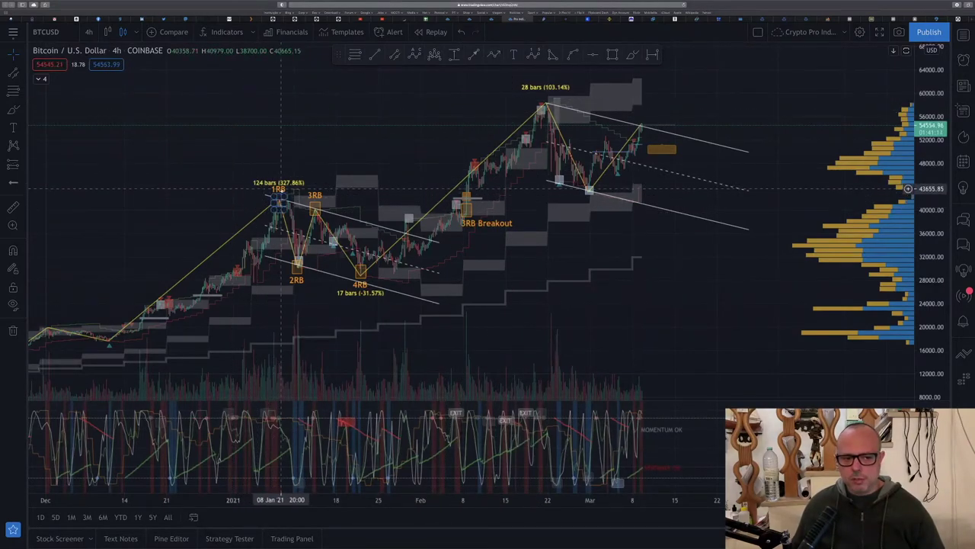
# Copy the 1RB, 2RB and 3RB labels onto the February peak, early-March low and latest high.
pyautogui.moveTo(281, 189)
pyautogui.mouseDown()
pyautogui.moveTo(397, 163)
pyautogui.moveTo(555, 93)
pyautogui.mouseUp()
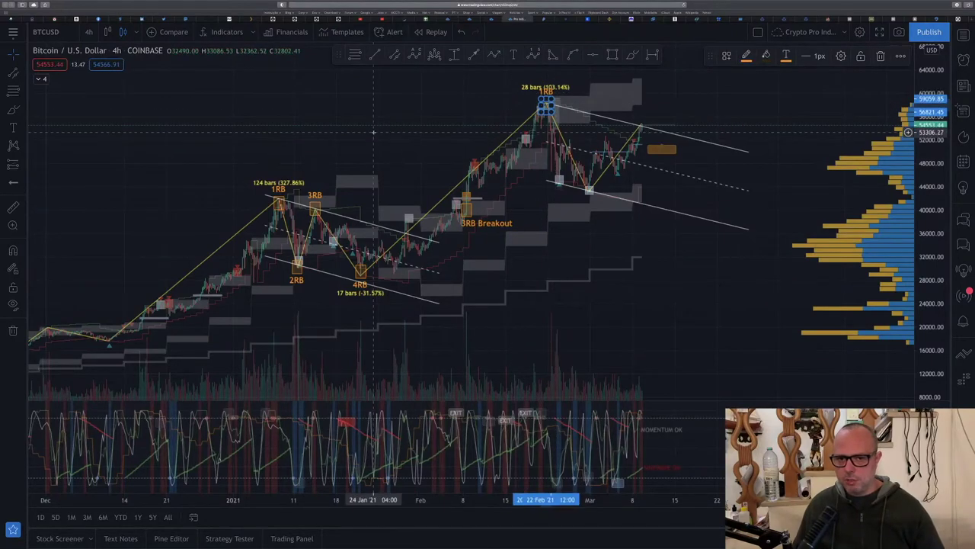
pyautogui.click(373, 133)
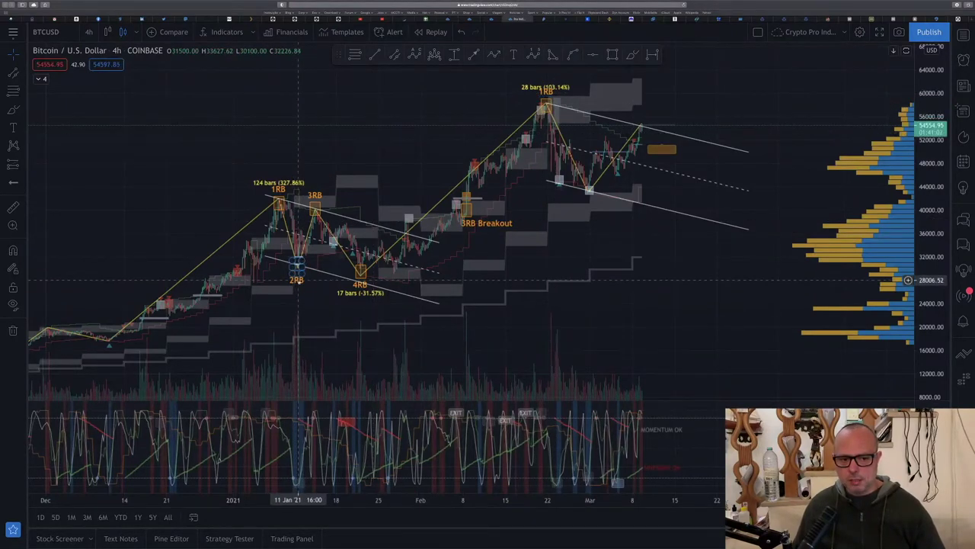
pyautogui.moveTo(297, 274)
pyautogui.mouseDown()
pyautogui.moveTo(472, 255)
pyautogui.moveTo(578, 217)
pyautogui.moveTo(589, 202)
pyautogui.mouseUp()
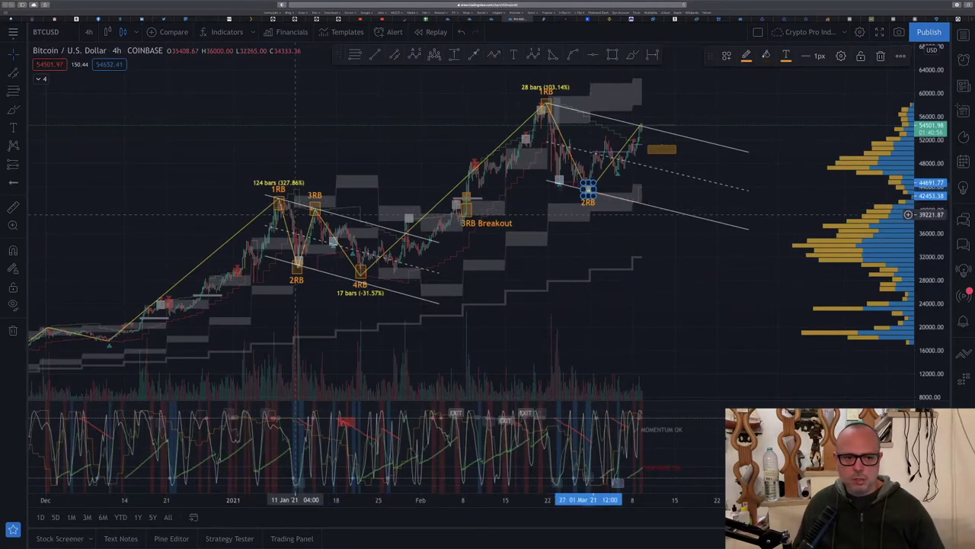
pyautogui.moveTo(315, 202); pyautogui.dragTo(644, 150)
pyautogui.moveTo(678, 122); pyautogui.dragTo(675, 103)
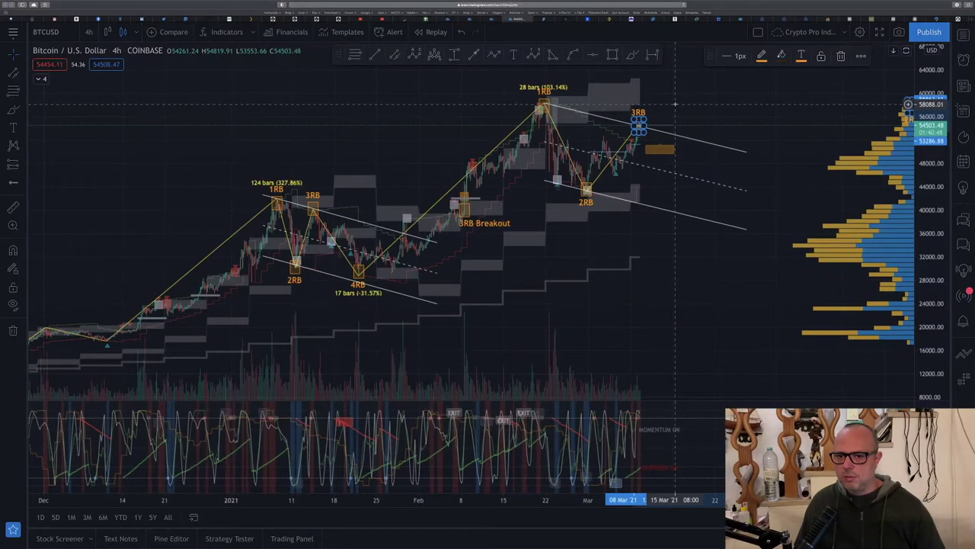
pyautogui.click(665, 111)
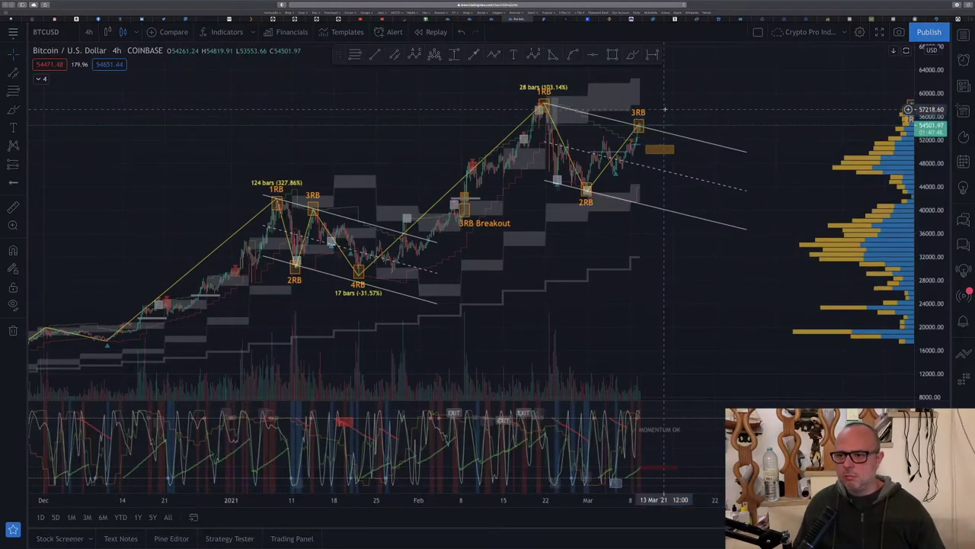
pyautogui.hscroll(3, 820, 112)
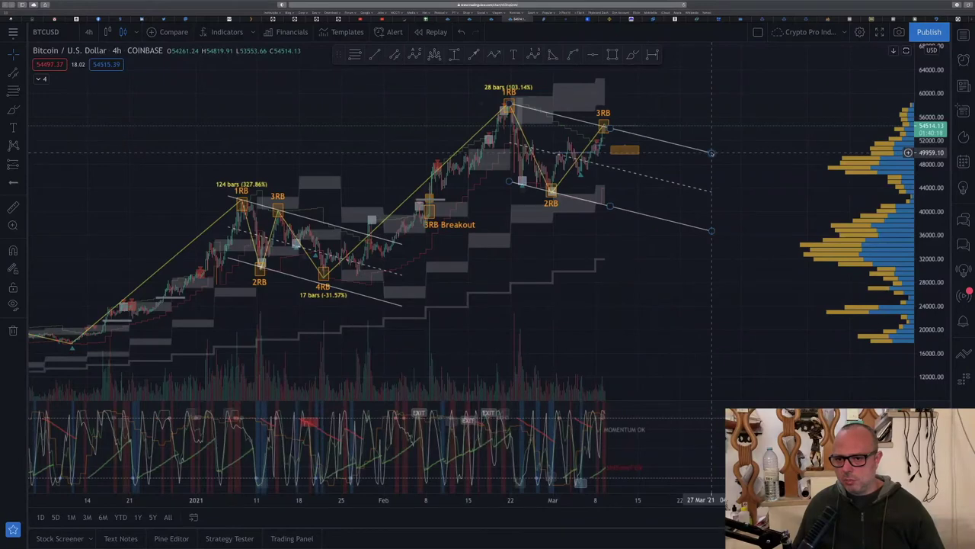
# Raise the channel's right end slightly and mark red and green zones from 1RB down to 2RB.
pyautogui.moveTo(712, 152); pyautogui.dragTo(712, 147)
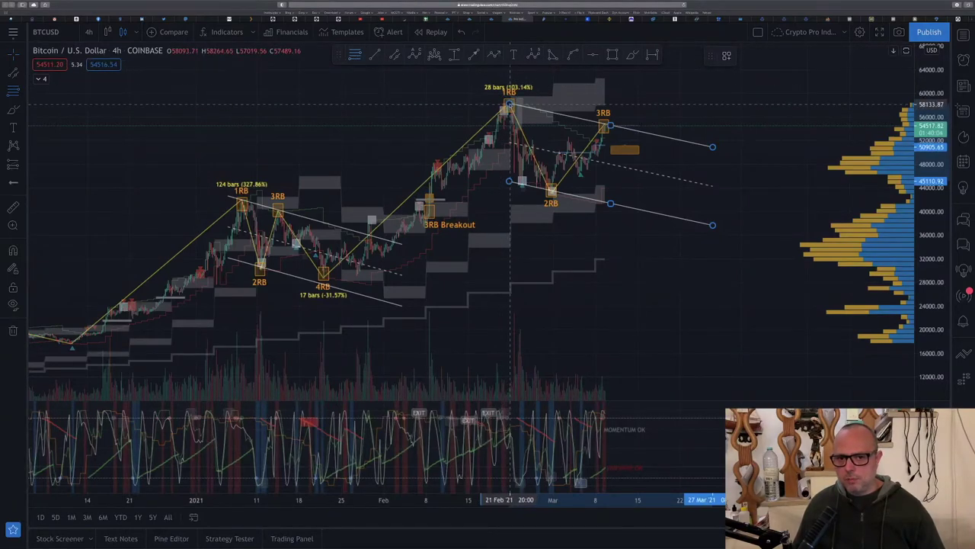
pyautogui.moveTo(509, 103); pyautogui.dragTo(617, 198)
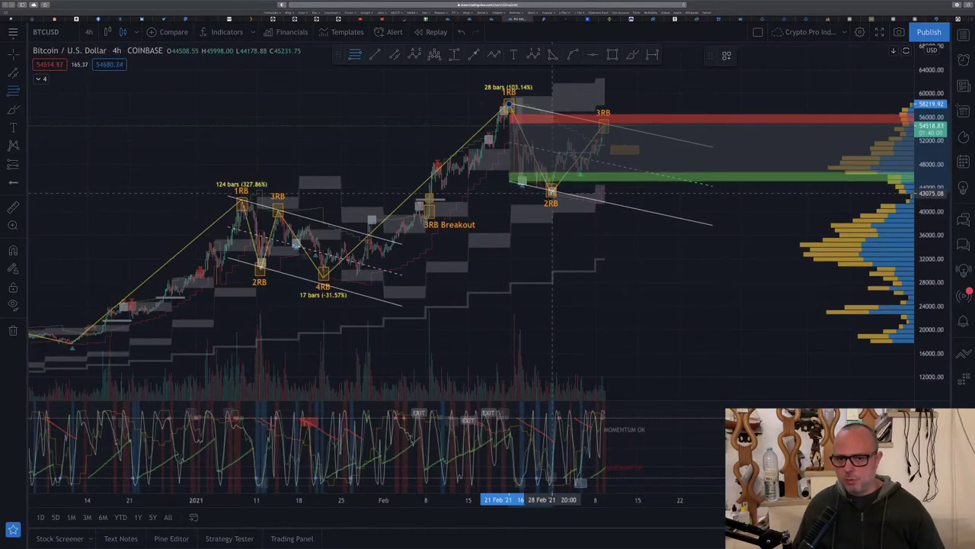
pyautogui.click(908, 193)
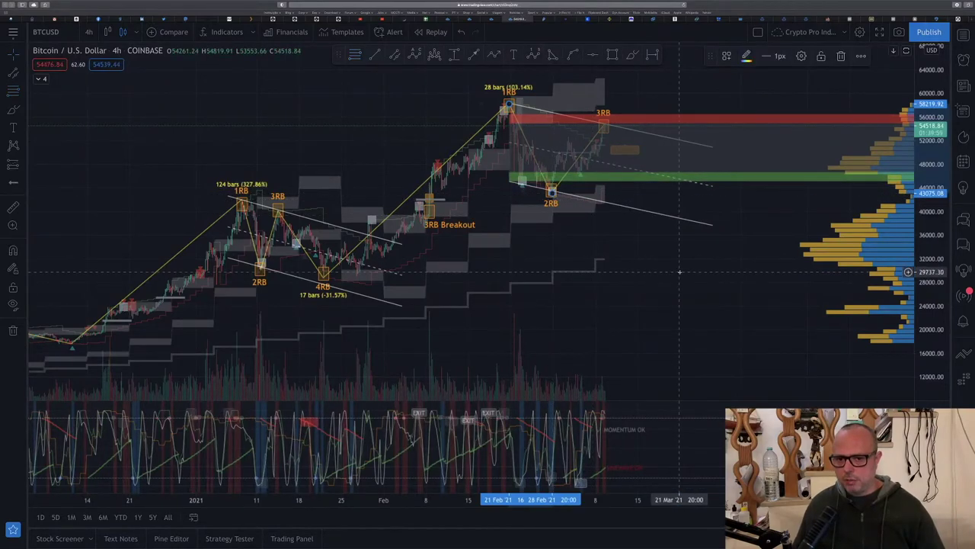
pyautogui.press('Escape')
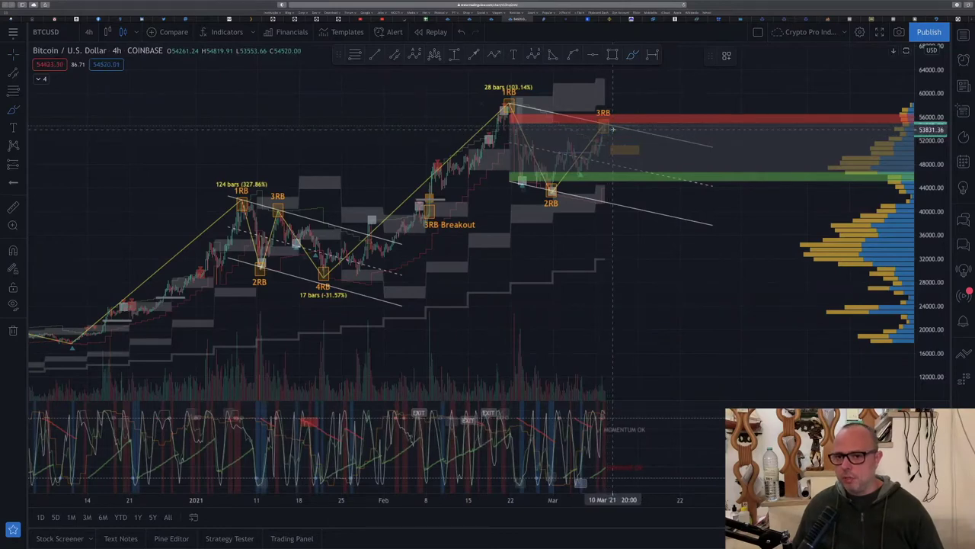
# Sketch a yellow projection curve from 3RB down to the green zone, undoing an extra curve from 2RB.
pyautogui.moveTo(612, 129); pyautogui.dragTo(636, 207)
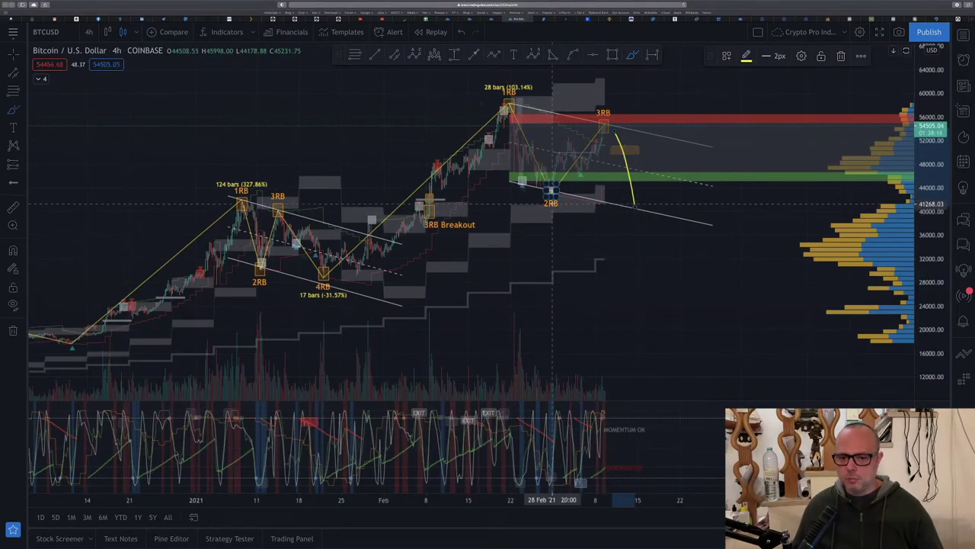
pyautogui.moveTo(551, 190)
pyautogui.mouseDown()
pyautogui.moveTo(562, 204)
pyautogui.moveTo(607, 211)
pyautogui.mouseUp()
pyautogui.press('BackSpace')
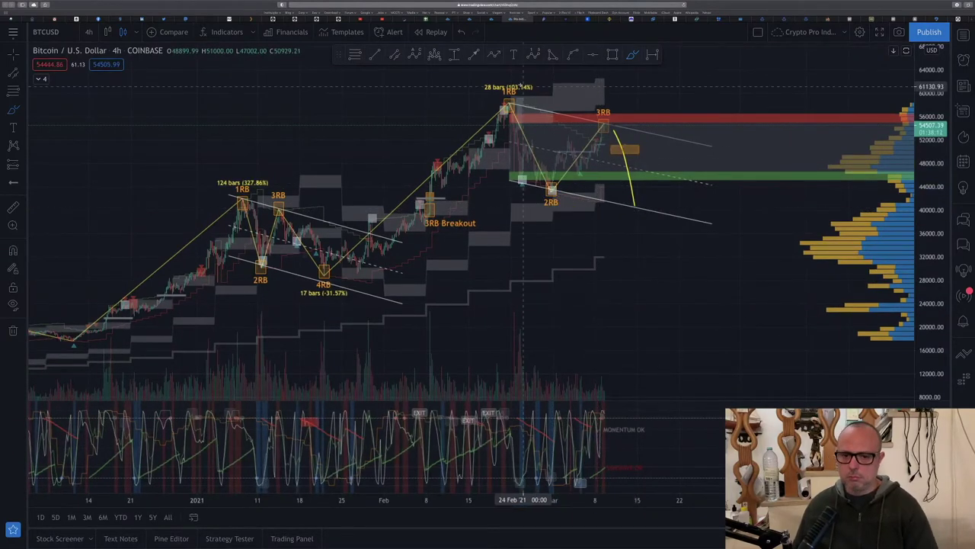
# Copy the 2RB box to the projection's end on the lower channel line and relabel it 4RB???
pyautogui.click(13, 55)
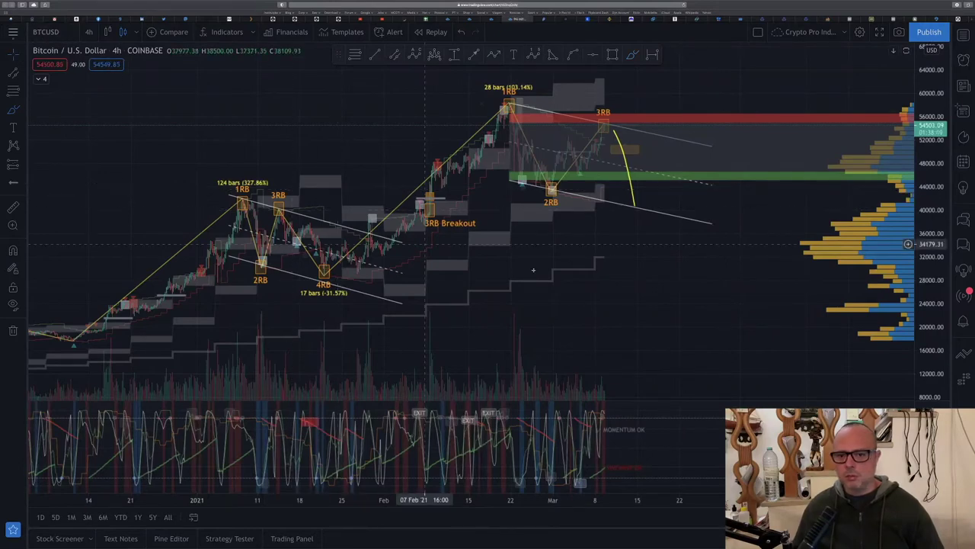
pyautogui.moveTo(552, 201); pyautogui.dragTo(641, 220)
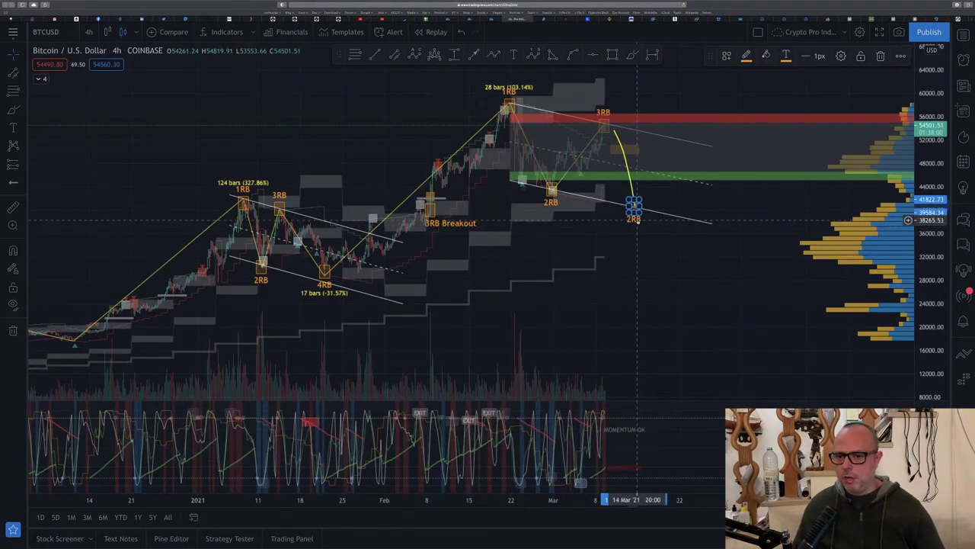
pyautogui.doubleClick(637, 219)
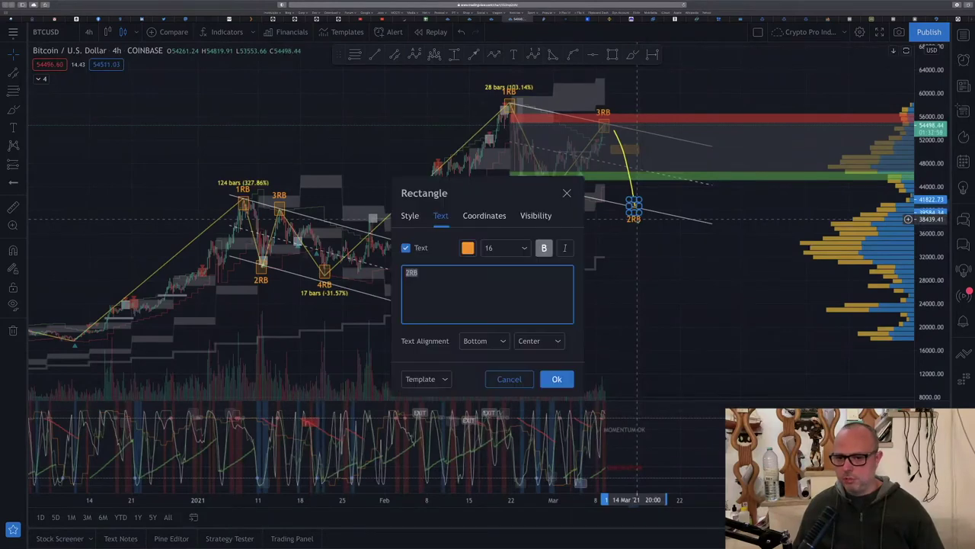
pyautogui.click(427, 275)
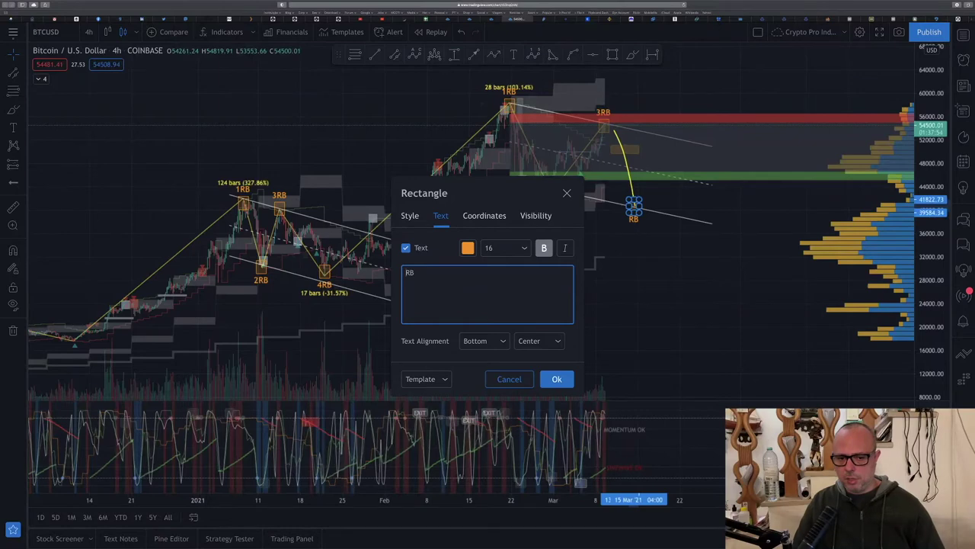
pyautogui.write('???')
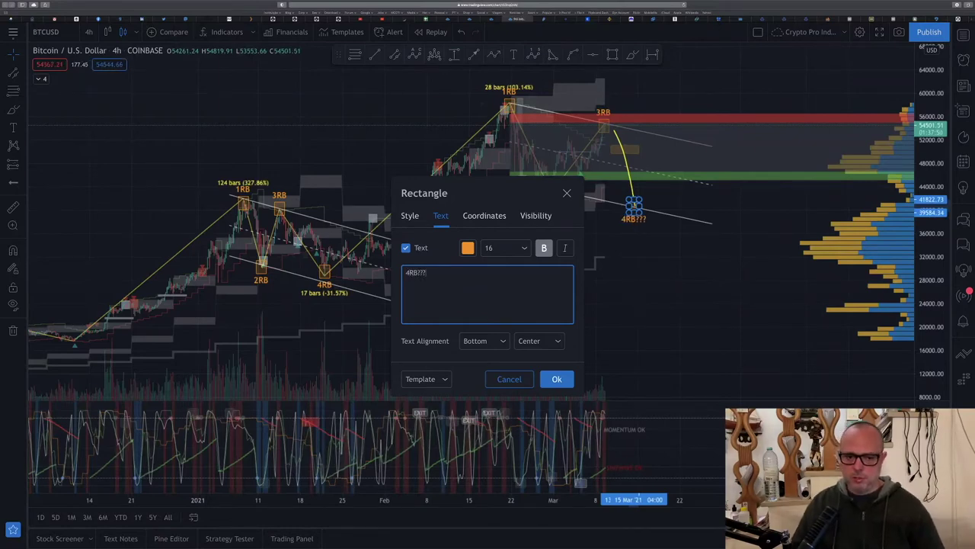
pyautogui.click(557, 379)
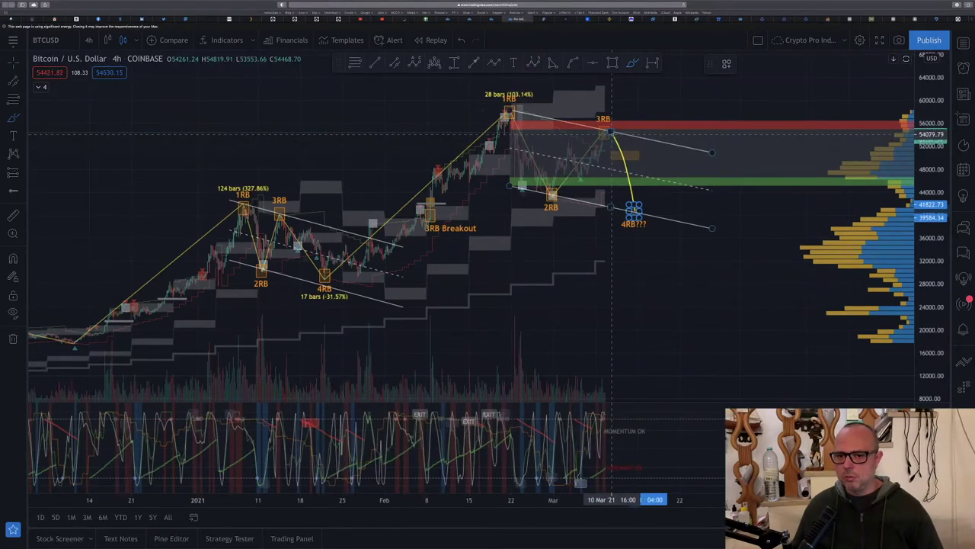
# Sketch yellow paths from 3RB: a dip-and-rally zigzag through the red zone and a steep rise.
pyautogui.moveTo(619, 133)
pyautogui.mouseDown()
pyautogui.moveTo(634, 159)
pyautogui.moveTo(650, 135)
pyautogui.moveTo(670, 151)
pyautogui.moveTo(705, 89)
pyautogui.mouseUp()
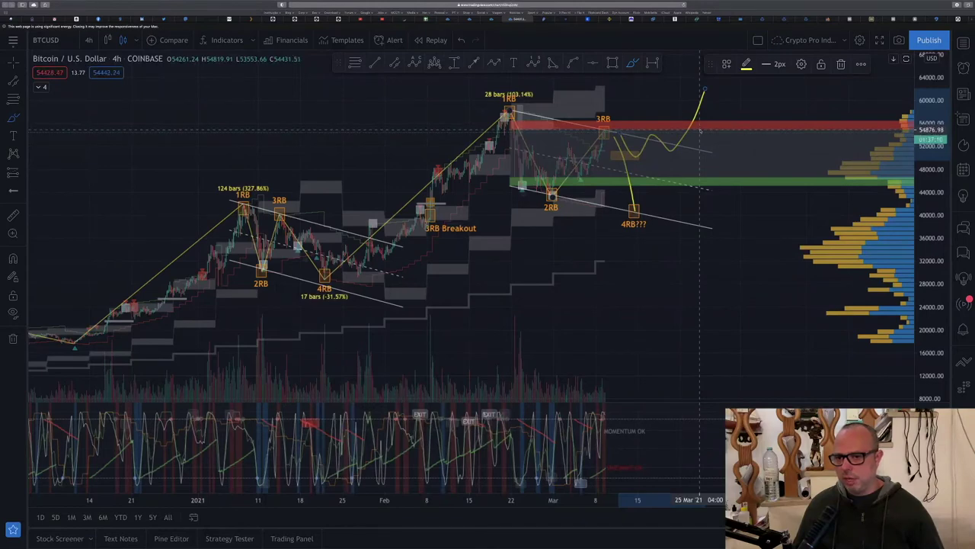
pyautogui.moveTo(614, 135); pyautogui.dragTo(670, 151)
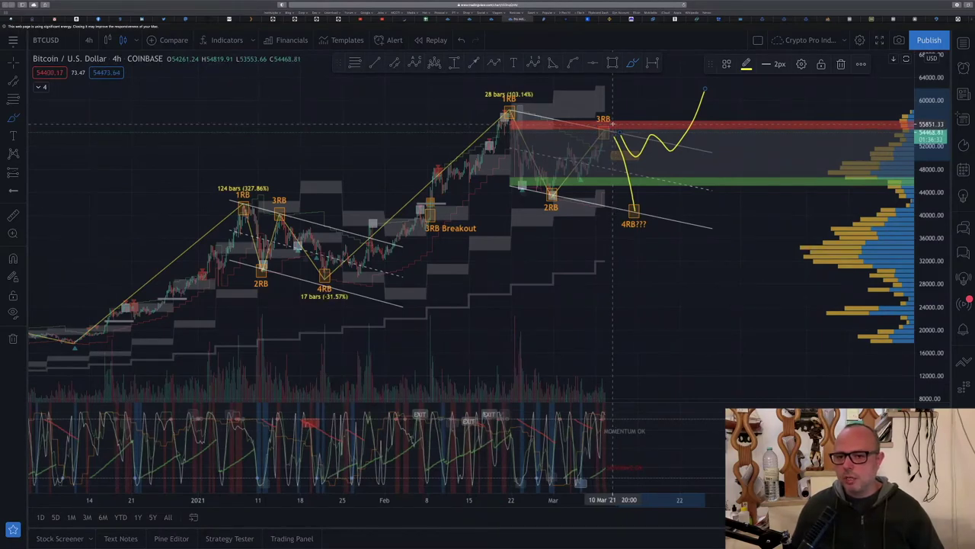
pyautogui.moveTo(616, 131); pyautogui.dragTo(632, 75)
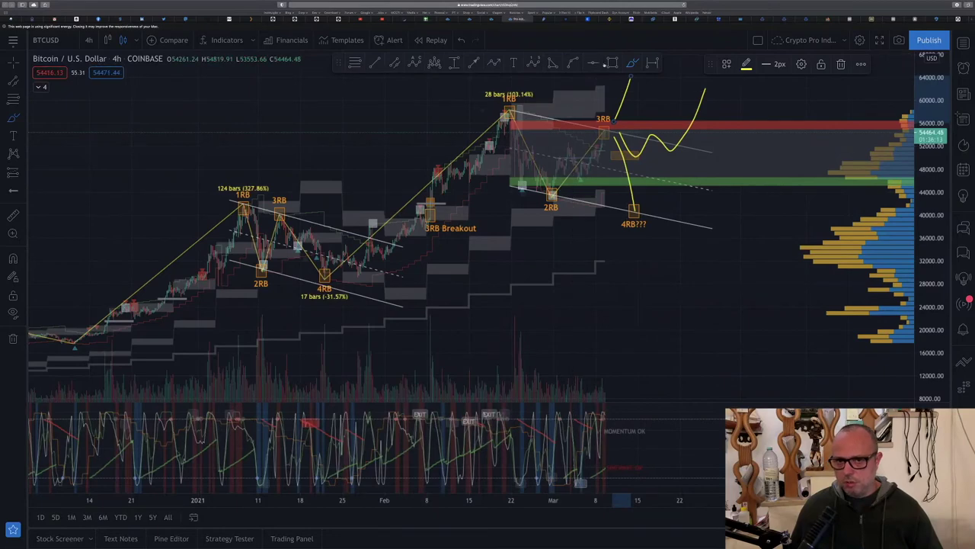
# Draw a rectangle from just below the green zone down to about 42700, above 4RB???
pyautogui.hotkey('alt', 'shift', 'r')
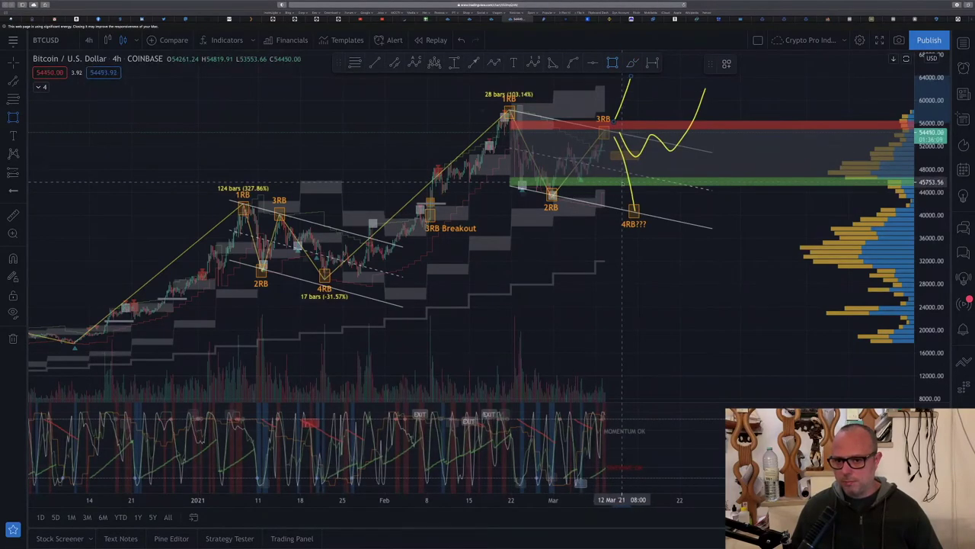
pyautogui.click(623, 182)
pyautogui.click(669, 200)
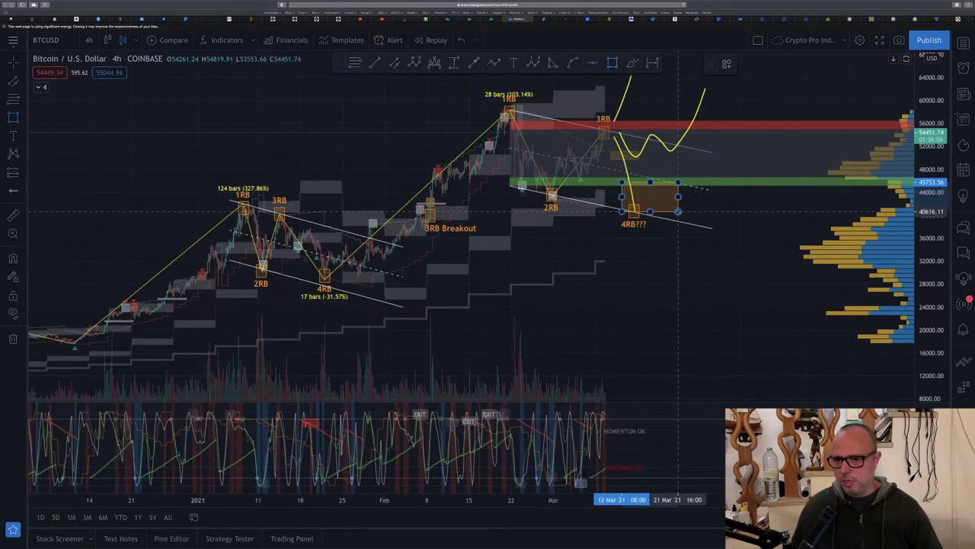
pyautogui.click(662, 200)
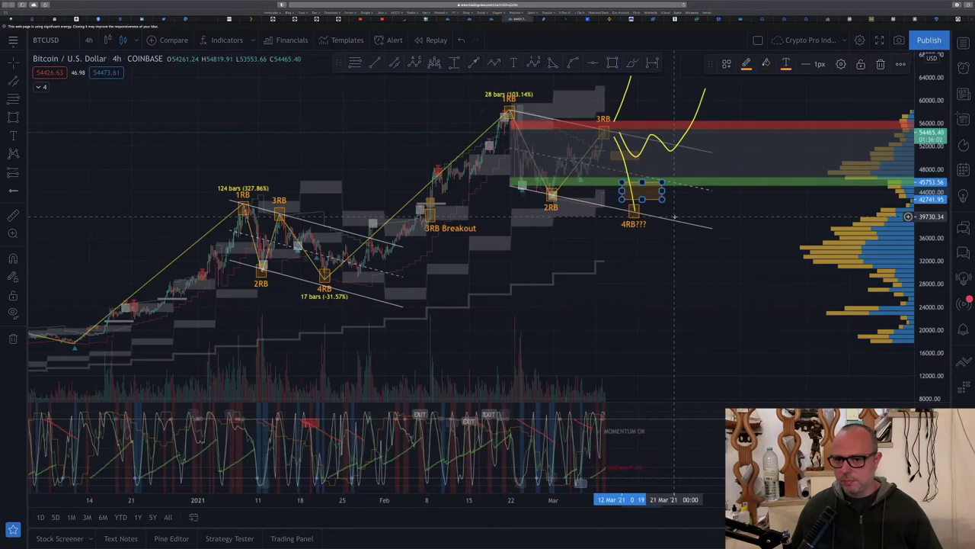
pyautogui.click(661, 217)
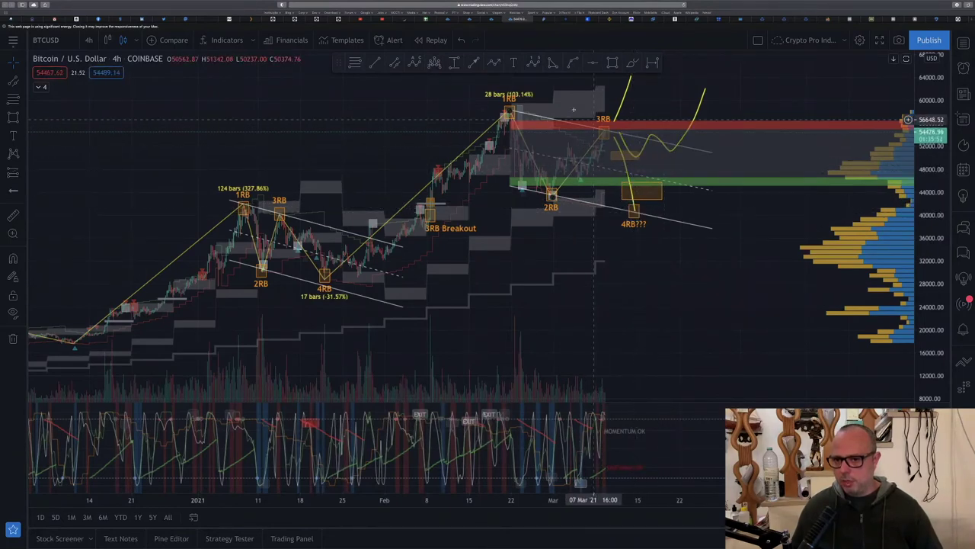
# Draw a yellow path rising from the 4RB??? box through the green and red zones toward 60000.
pyautogui.click(632, 62)
pyautogui.moveTo(646, 212)
pyautogui.mouseDown()
pyautogui.moveTo(696, 132)
pyautogui.moveTo(720, 145)
pyautogui.moveTo(743, 87)
pyautogui.mouseUp()
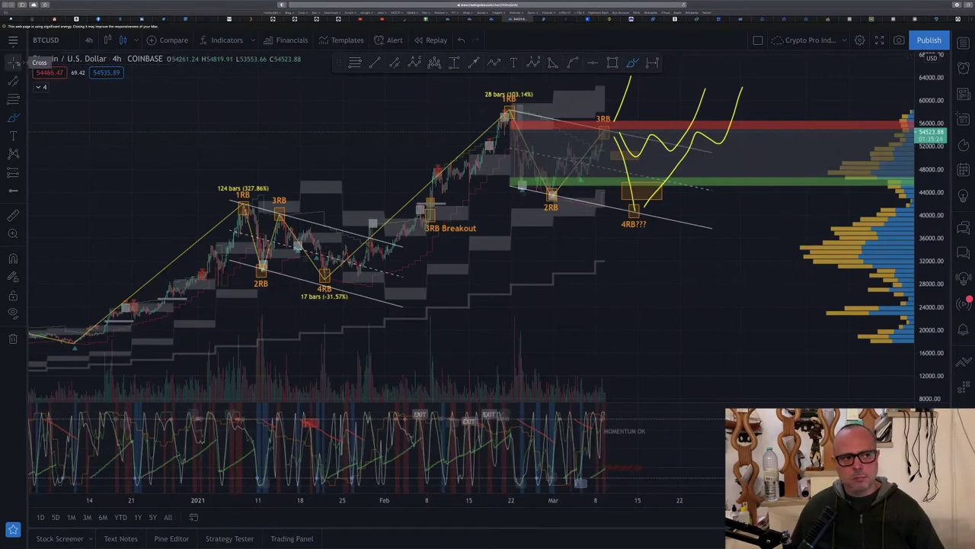
pyautogui.click(13, 61)
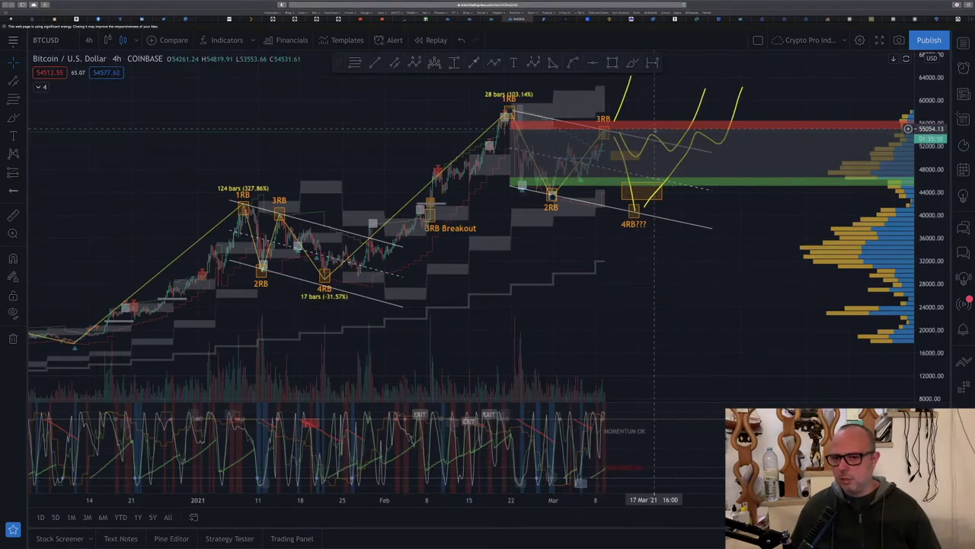
pyautogui.moveTo(654, 130); pyautogui.dragTo(690, 139)
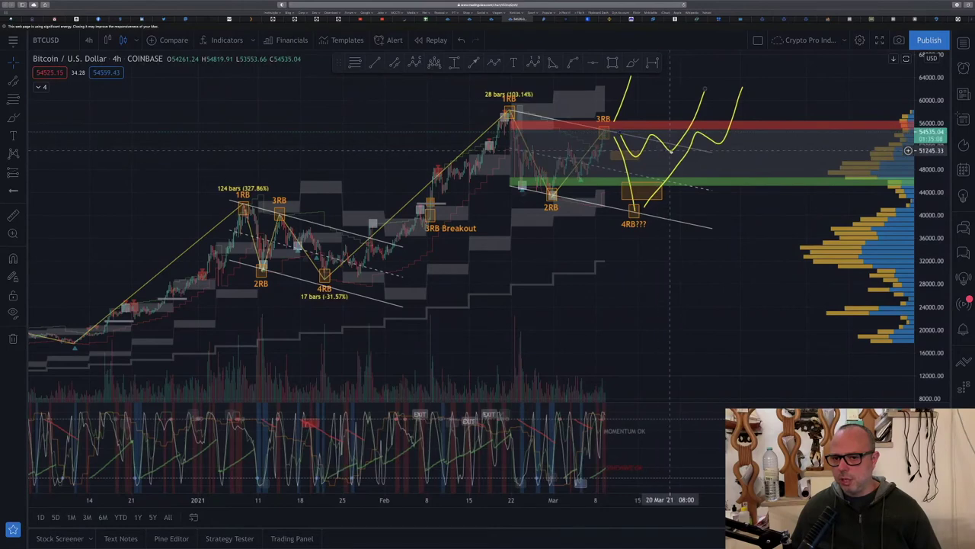
pyautogui.moveTo(700, 93); pyautogui.dragTo(707, 83)
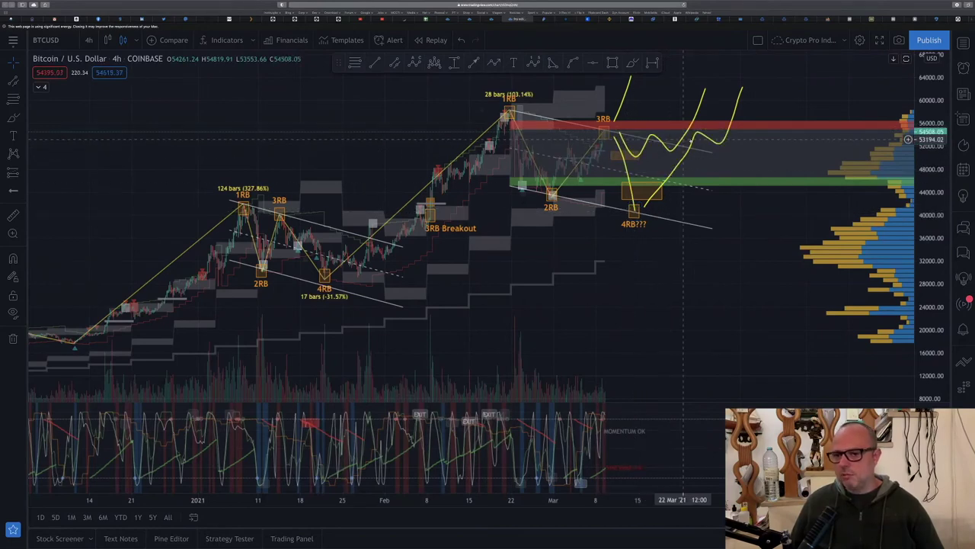
# Nudge the dip of the yellow rally path near 52000 into a slightly different shape.
pyautogui.moveTo(697, 144); pyautogui.dragTo(690, 138)
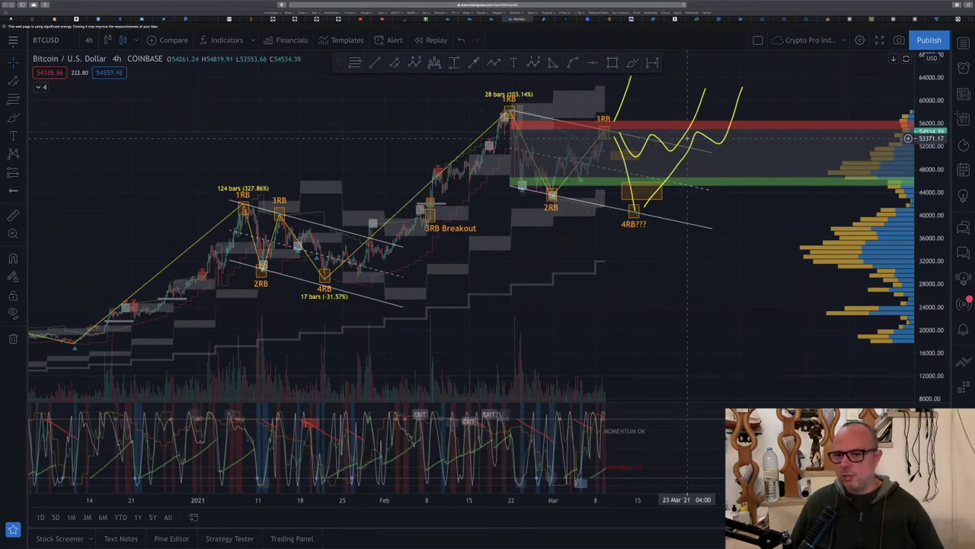